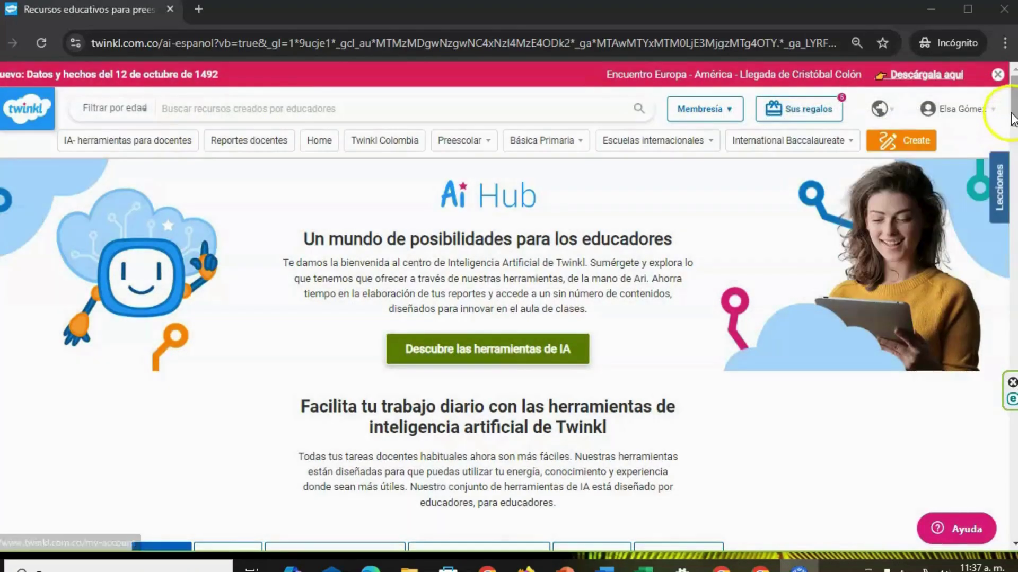
Scroll to the AI Hub tool cards and open the 'Ari tu asistente de IA' assistant.
drag(1011, 118, 1003, 155)
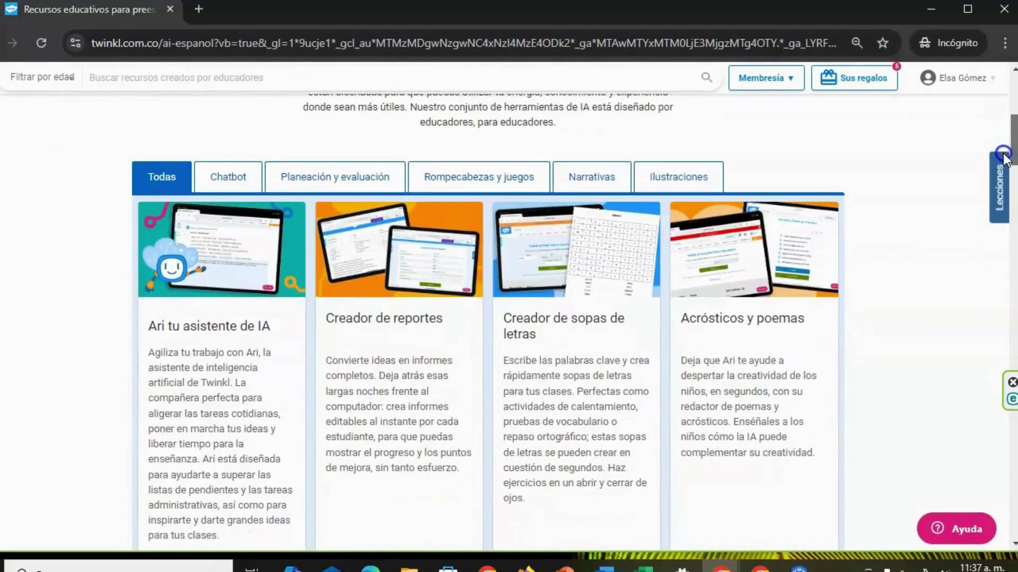
mouse_move(1004, 155)
mouse_down()
mouse_move(987, 237)
mouse_move(982, 180)
mouse_move(954, 155)
mouse_up()
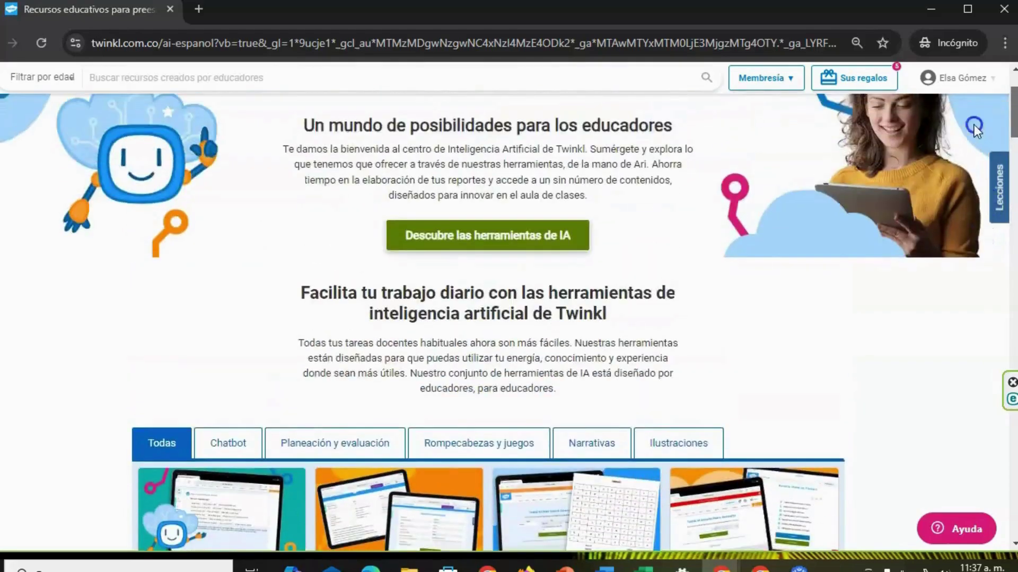
scroll(954, 157, down, 2)
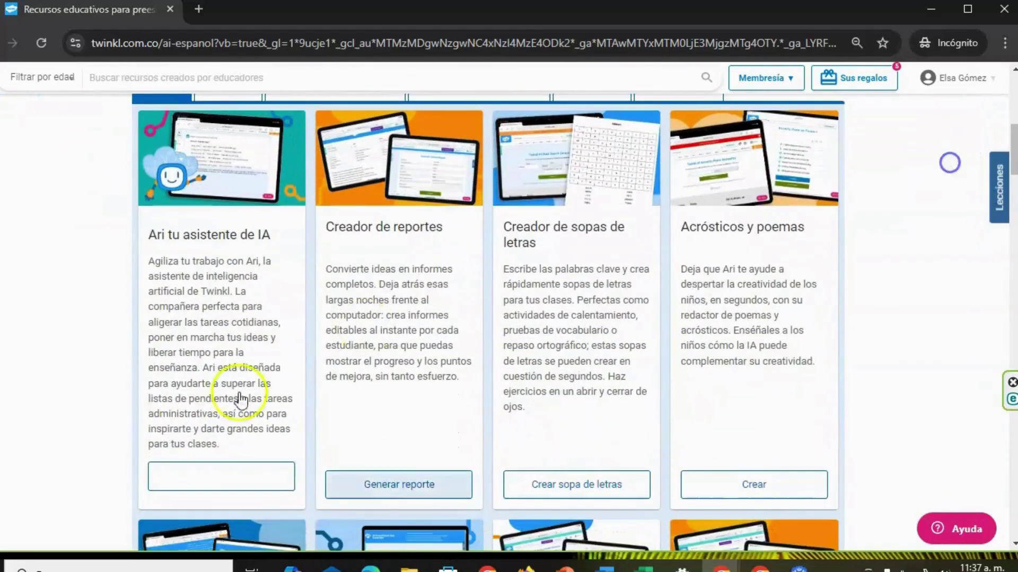
click(200, 477)
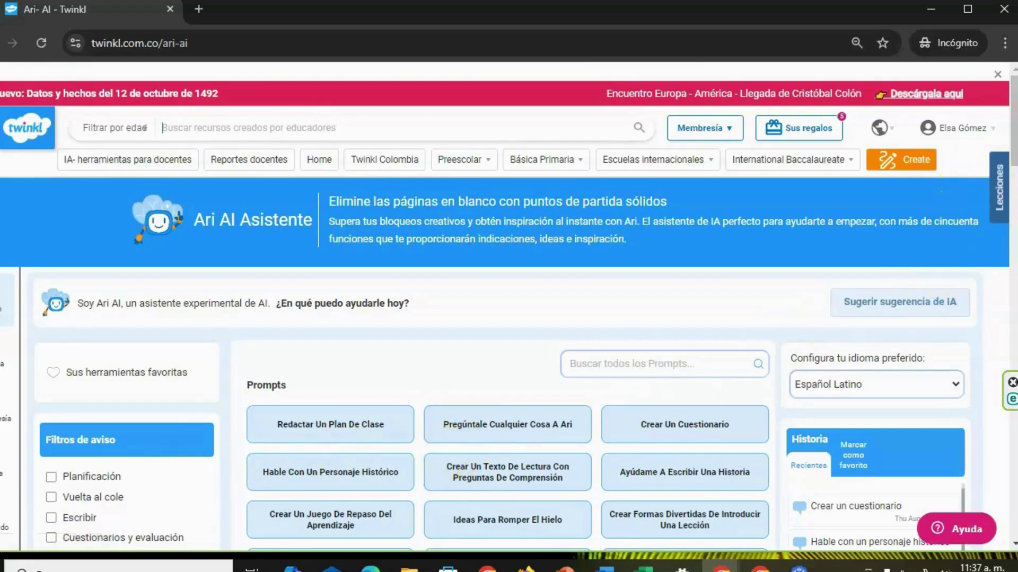
Keep Español Latino as the preferred language and launch the 'Crear Un Cuestionario' prompt.
scroll(1011, 185, down, 3)
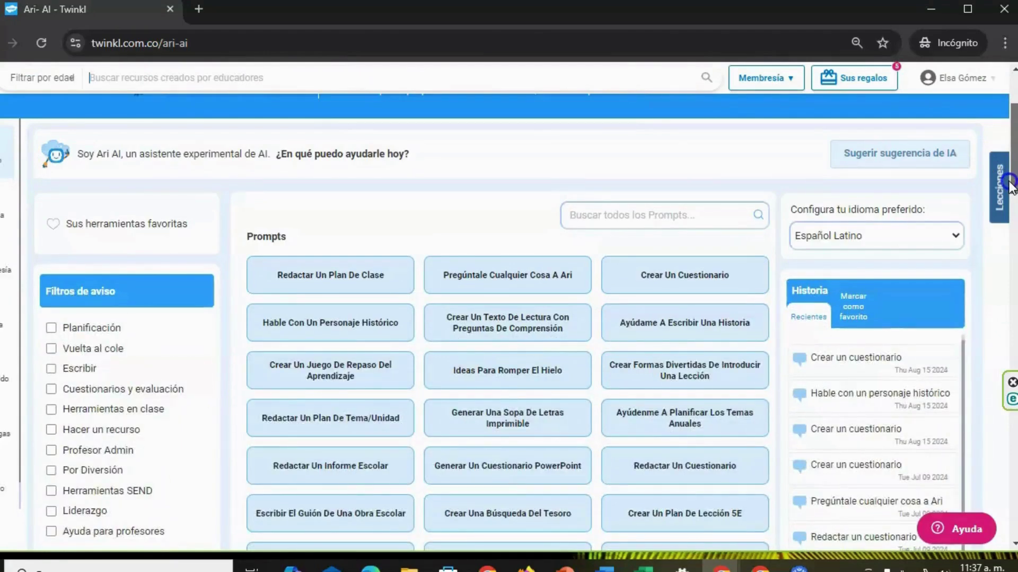
scroll(1010, 185, down, 1)
scroll(1010, 196, down, 1)
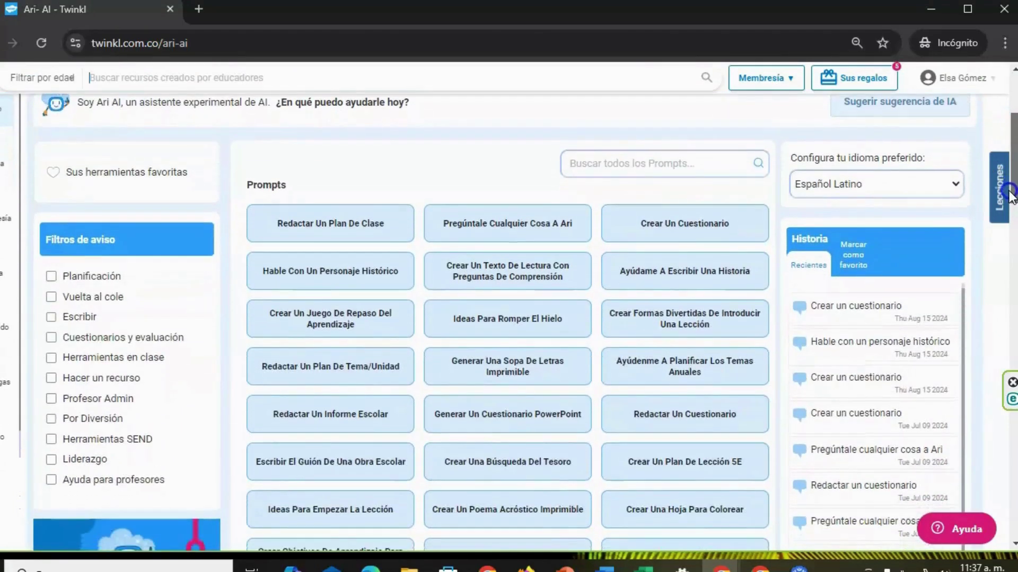
mouse_move(1010, 196)
mouse_down()
mouse_move(1000, 262)
mouse_move(993, 185)
mouse_up()
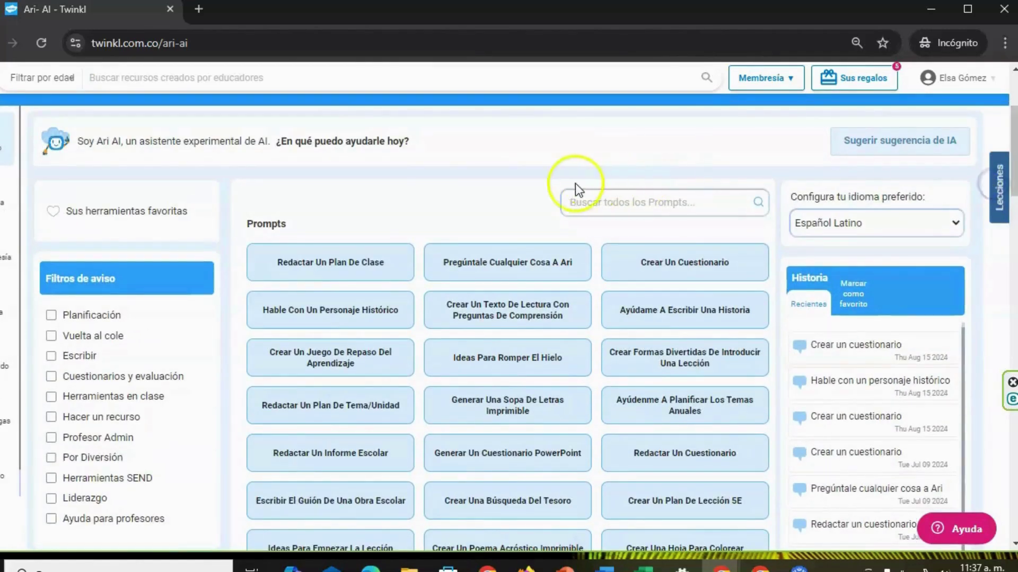
click(952, 226)
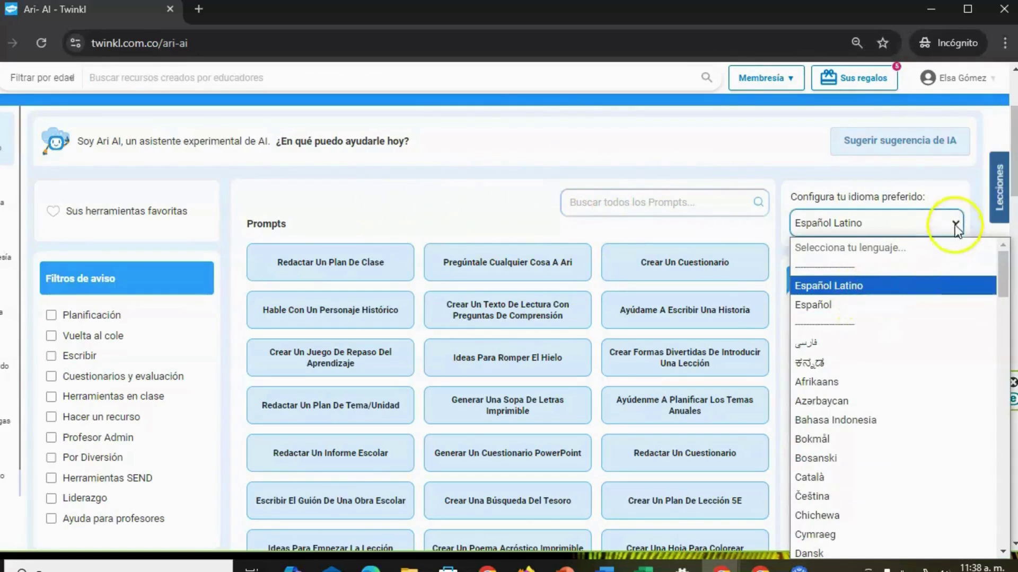
click(956, 223)
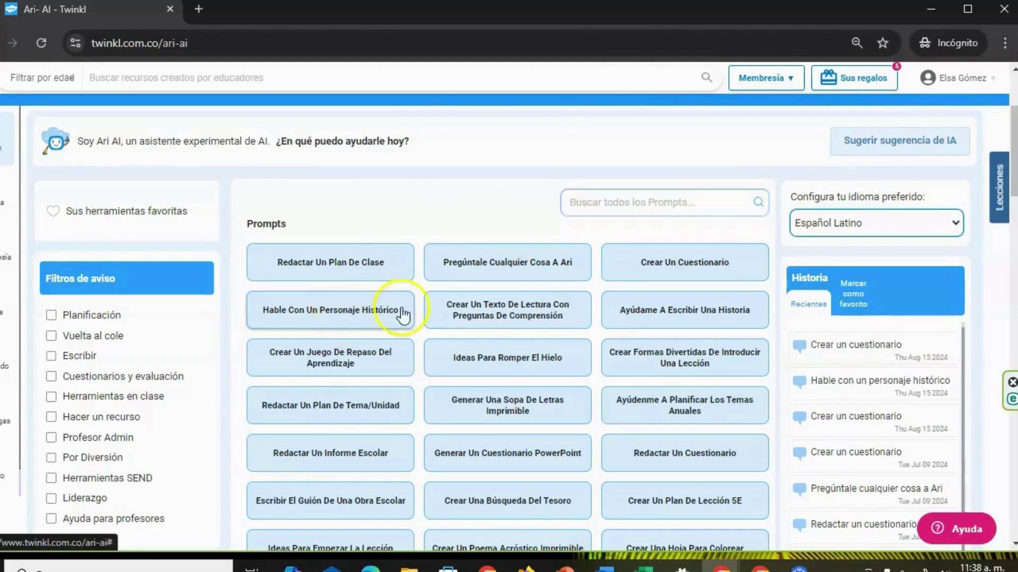
click(657, 263)
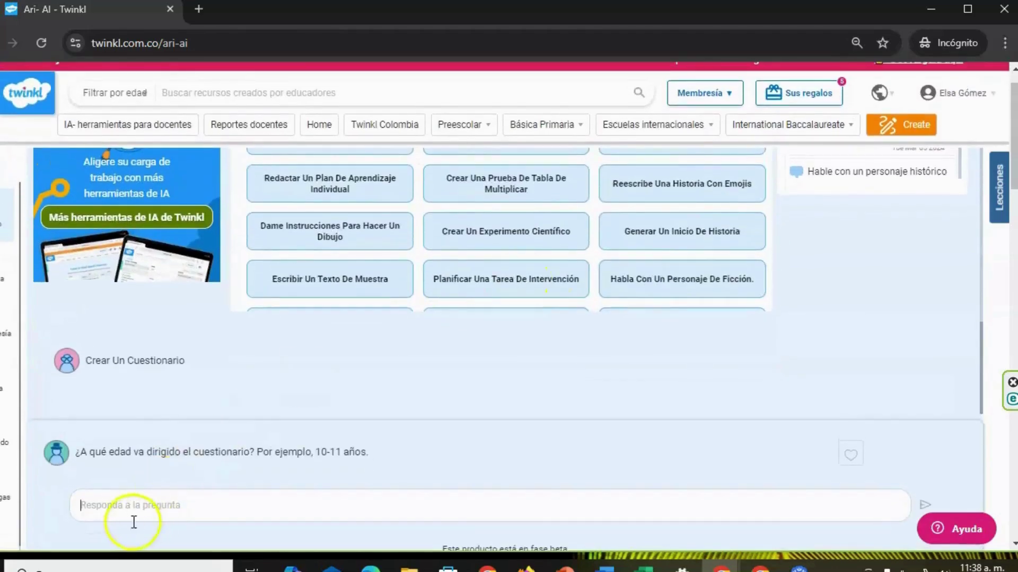
Answer Ari with age '13 años', subject 'Historia Guerra de los 1000 días', subtopic 'Hechos y protagonistas'.
click(130, 507)
text(13)
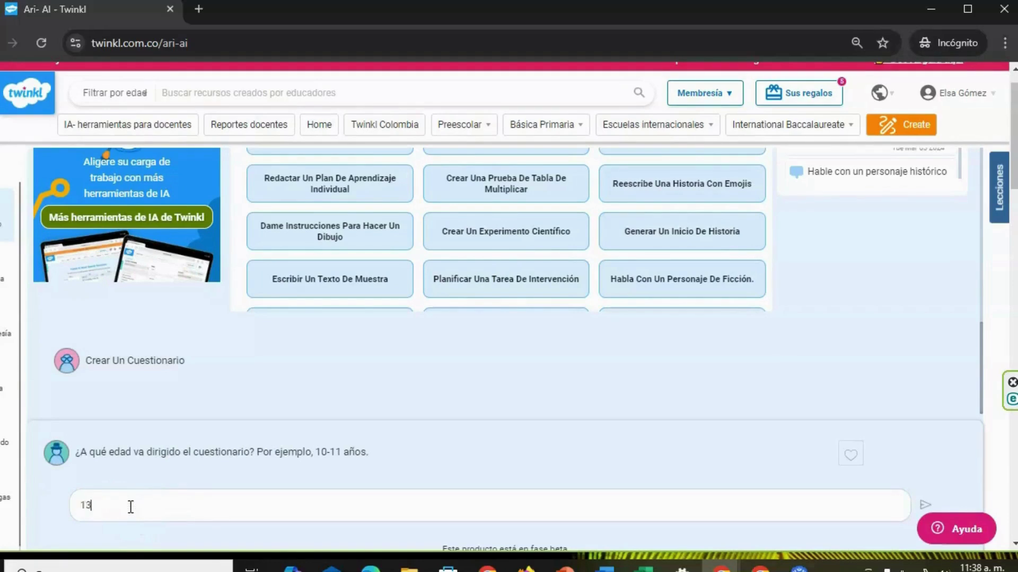
text( años)
key(Return)
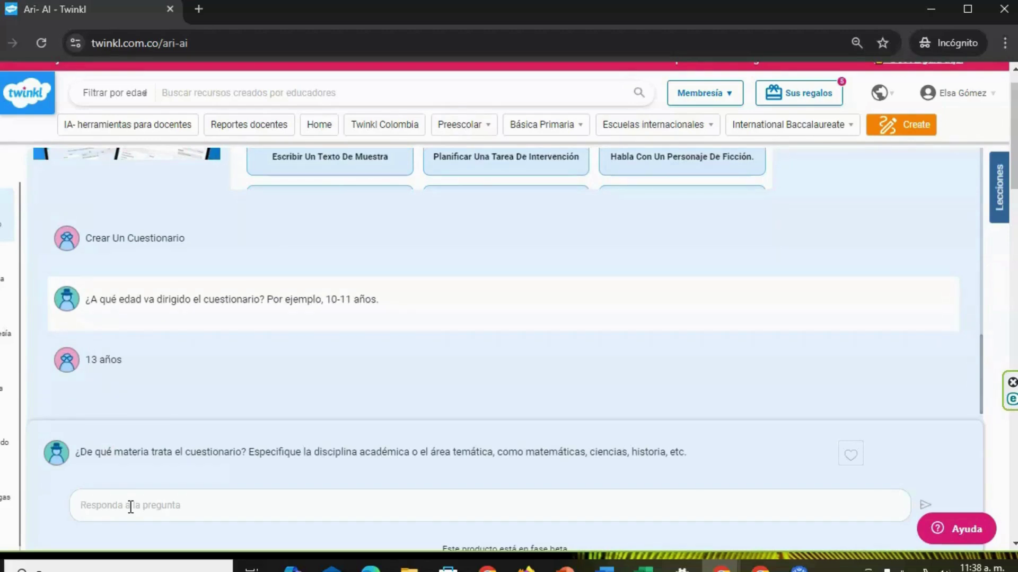
text(Historia Guerra de)
text(los 1)
text(000 días)
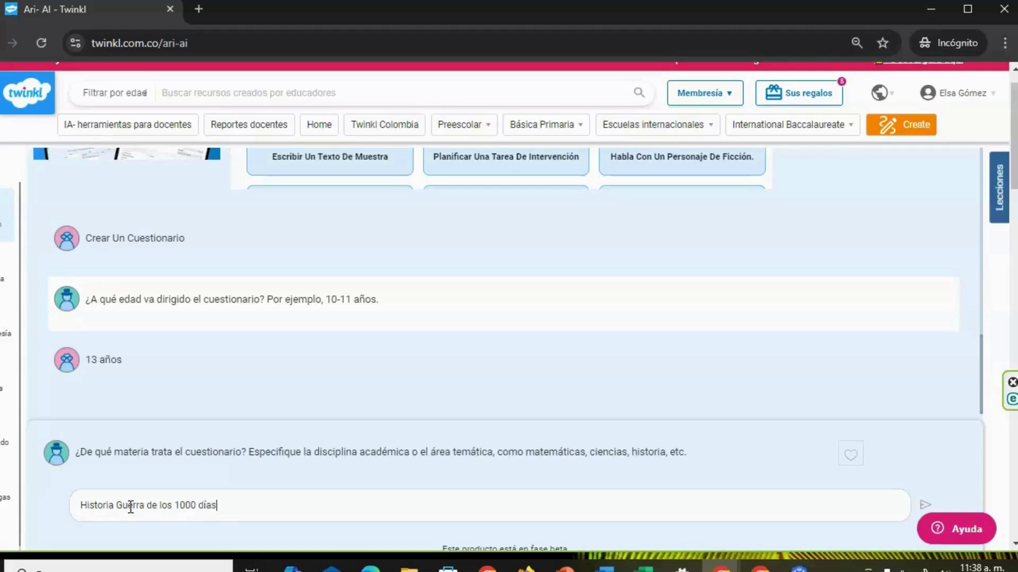
key(Return)
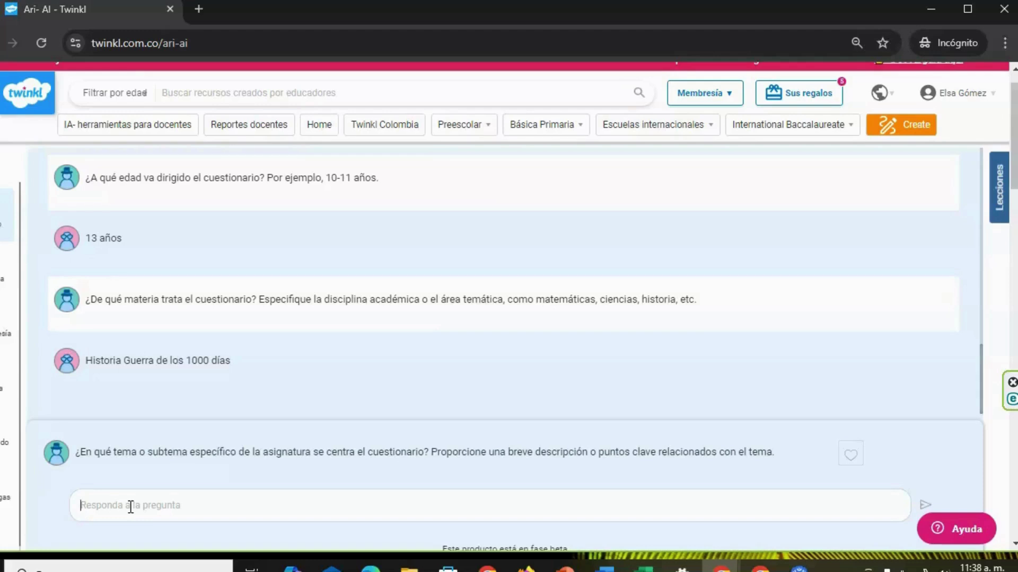
text(Hec)
text(tagonistas)
key(Return)
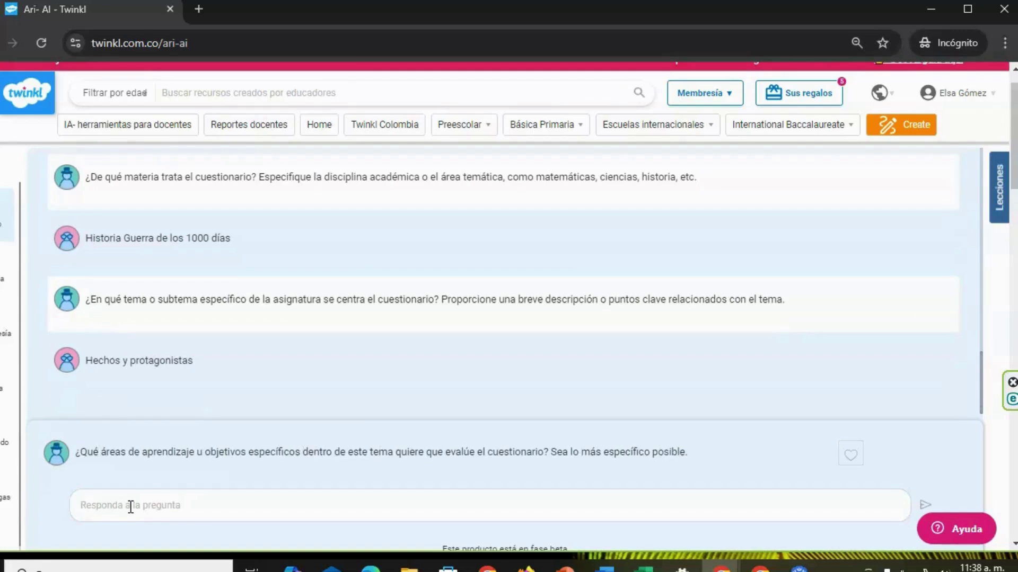
Give objectives on the war's episodes and country effects, 'Moderado' difficulty, 10 questions, 'Opción múltiple'.
text(Co)
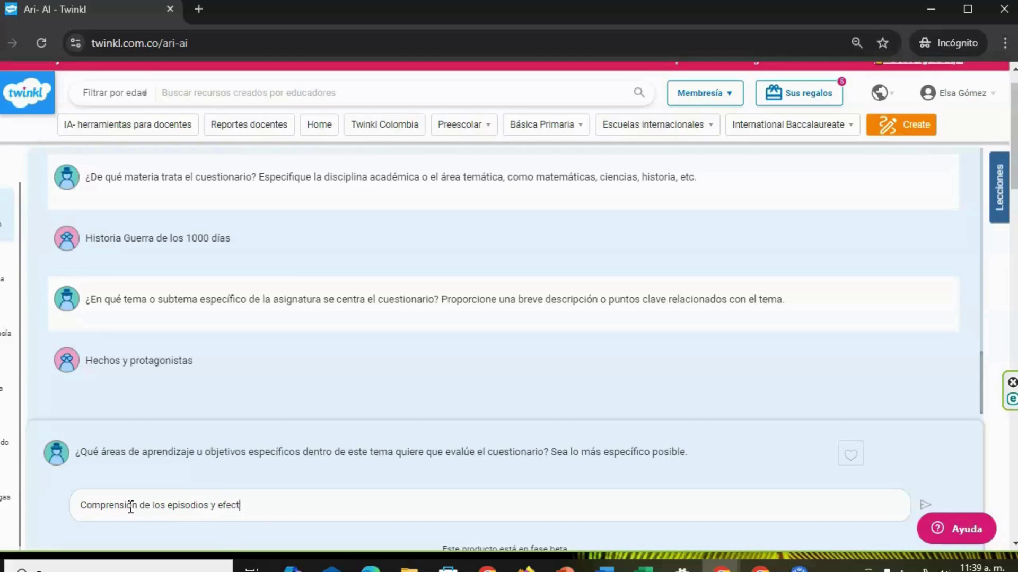
text(os para el país)
key(Return)
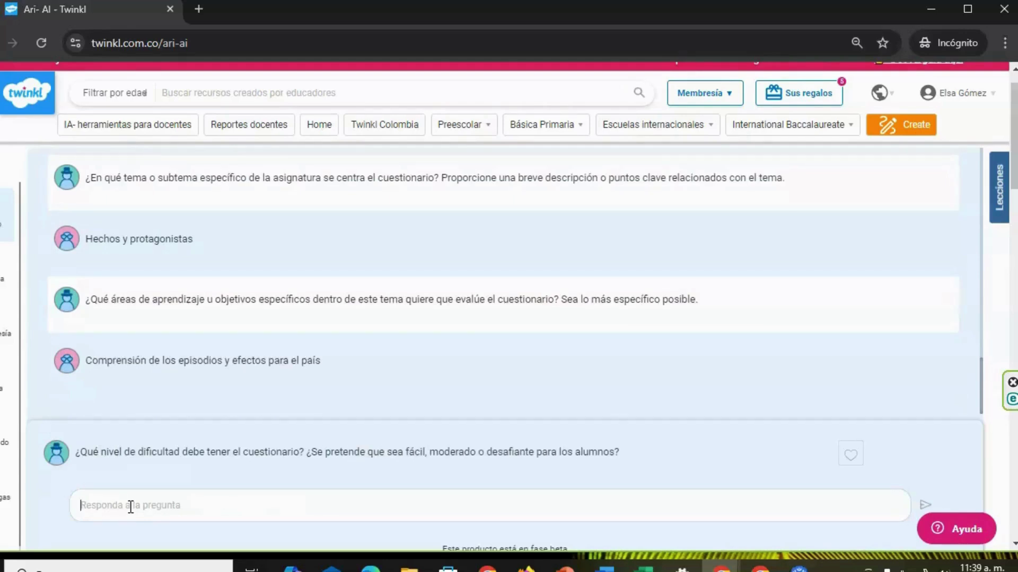
text(Moderado)
key(Return)
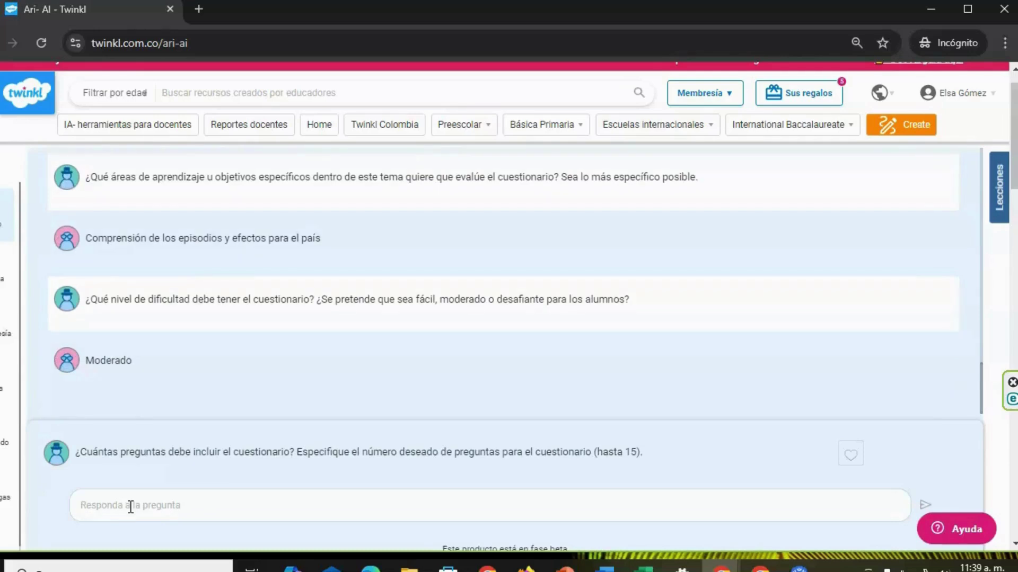
text(10)
key(Return)
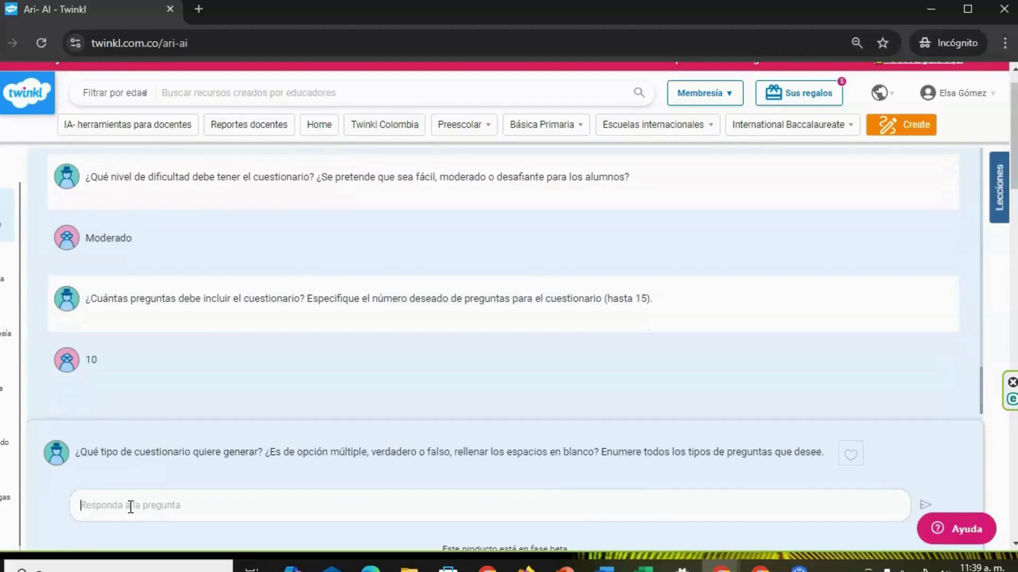
text(OPció)
text(n múltiple)
key(Return)
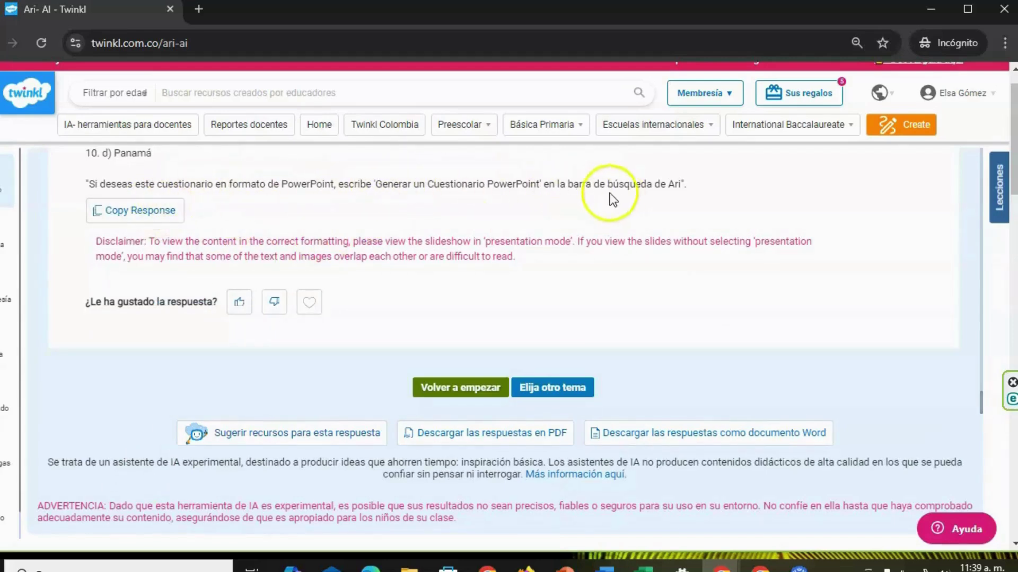
Copy Ari's generated quiz response and bring the Documento1 Word window to the front.
click(144, 212)
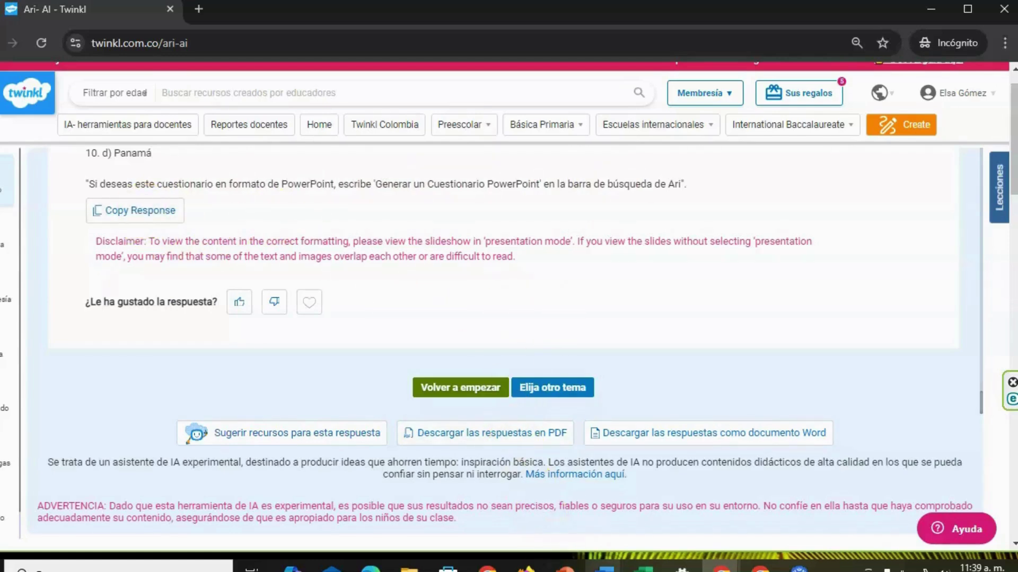
click(603, 567)
click(768, 522)
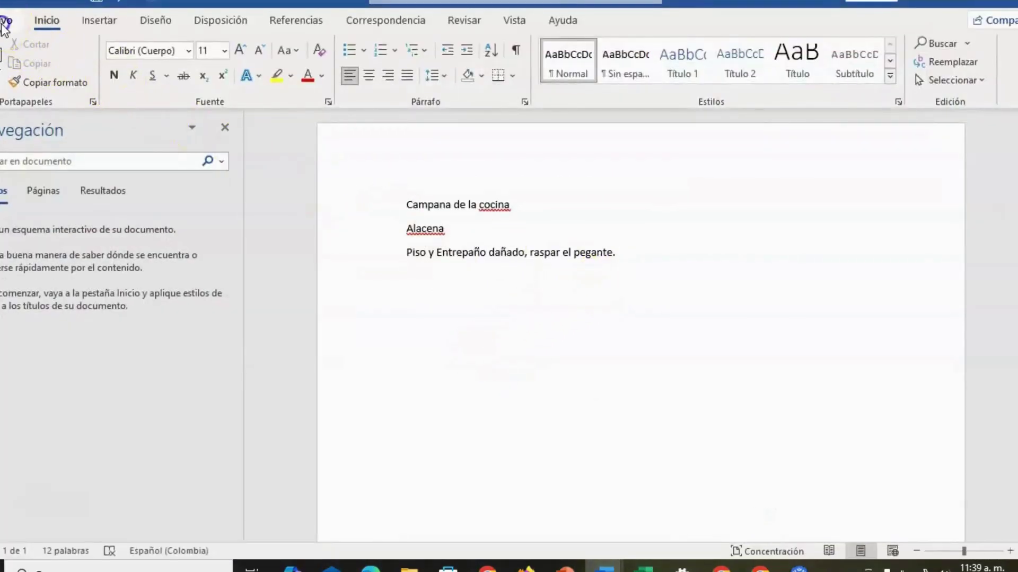
Create a new blank Word document and paste the copied quiz into it.
click(8, 20)
click(182, 141)
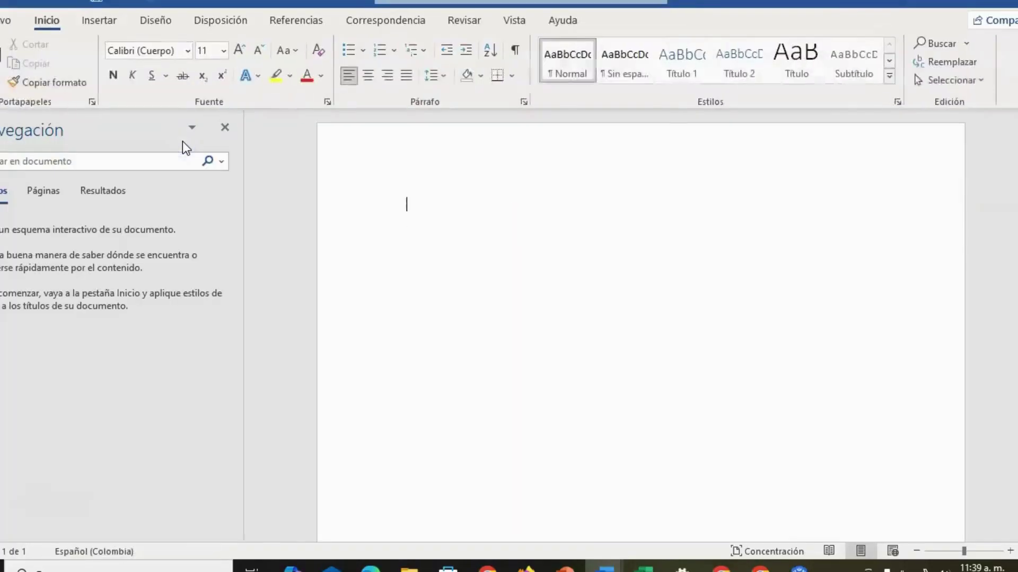
key(ctrl+v)
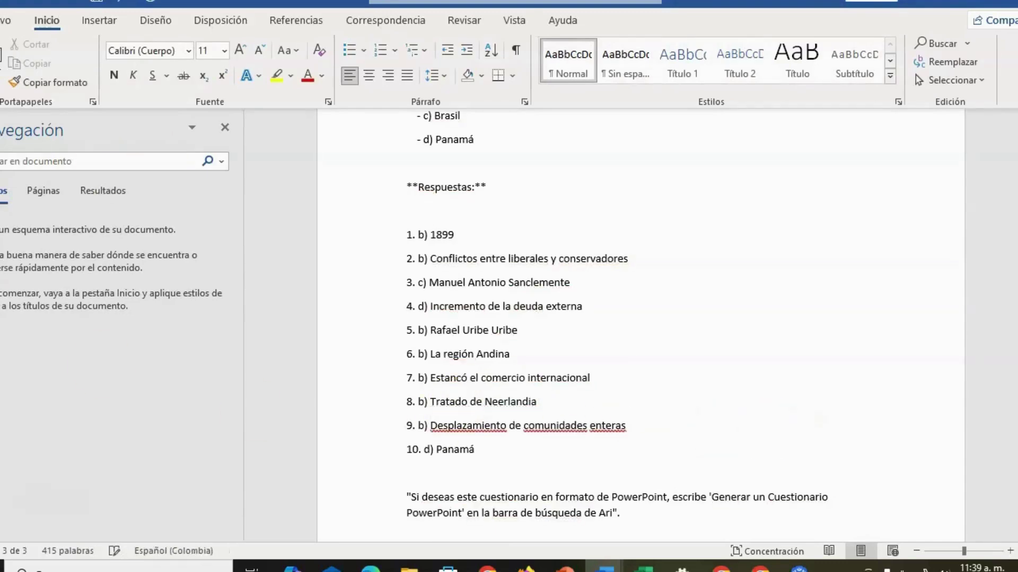
Scroll through the 3-page pasted quiz to review the questions and Respuestas key.
scroll(640, 328, up, 15)
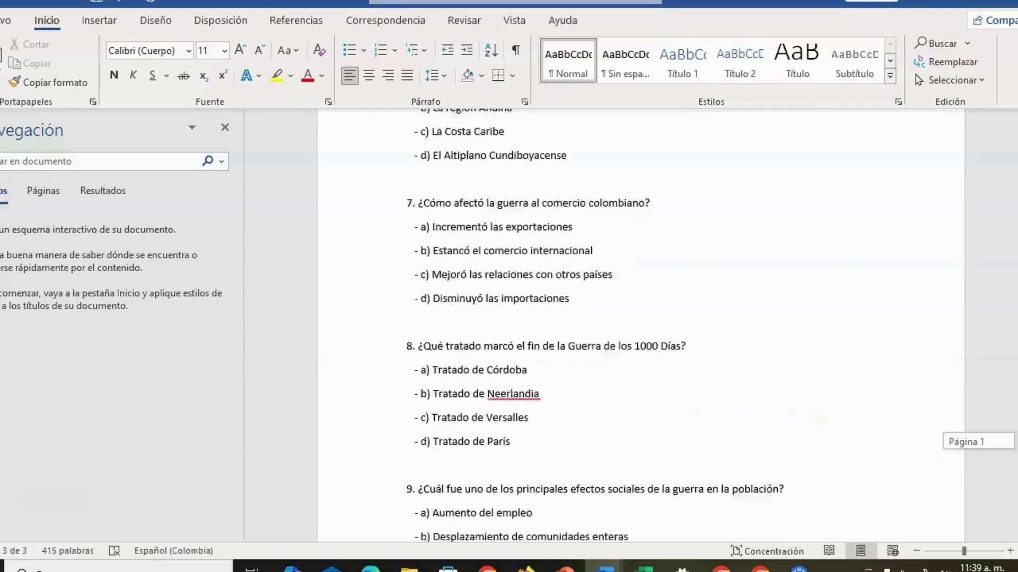
scroll(641, 329, up, 15)
scroll(640, 328, up, 10)
scroll(640, 328, up, 2)
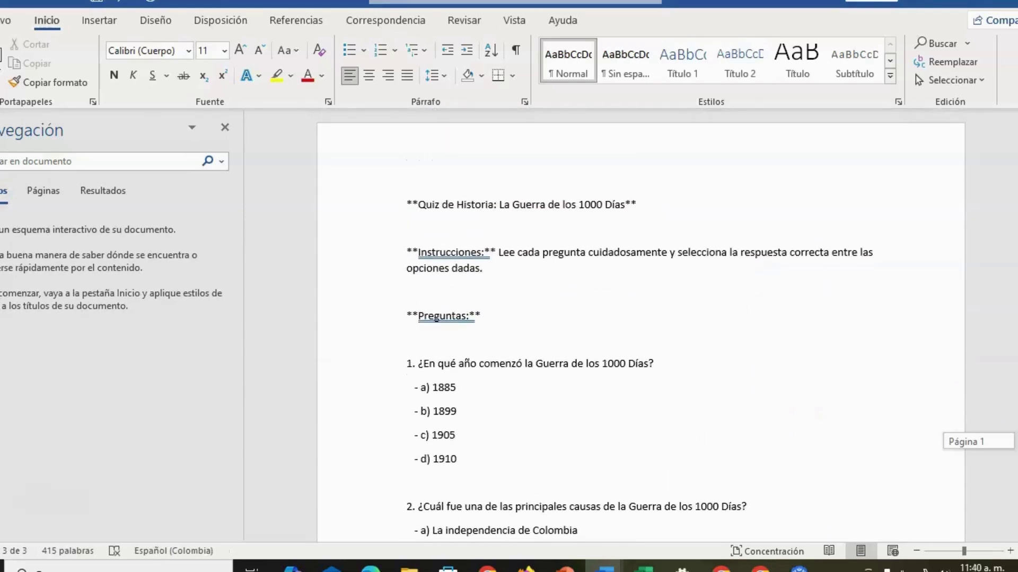
scroll(640, 328, down, 3)
scroll(639, 328, down, 1)
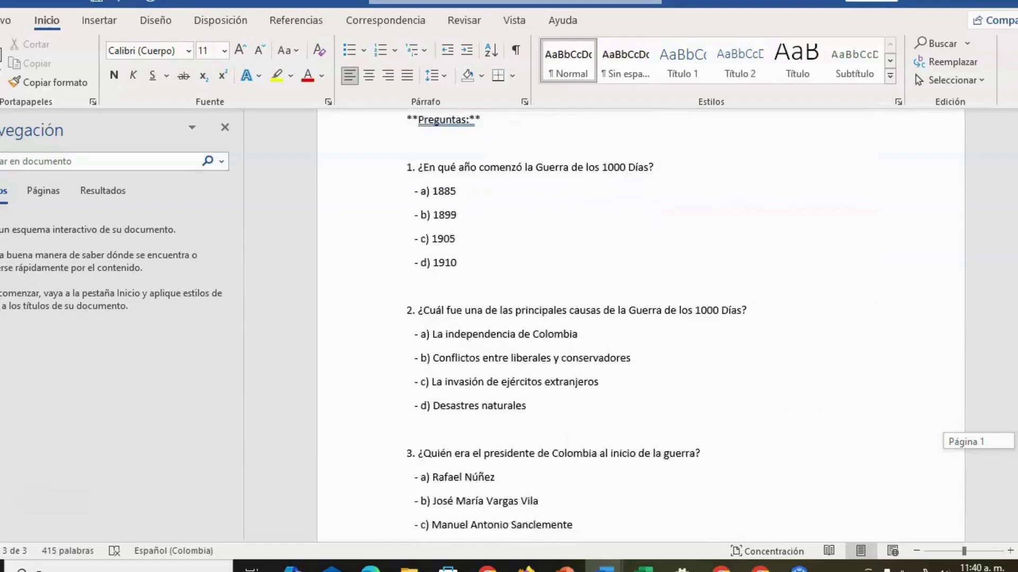
scroll(640, 328, down, 1)
scroll(640, 329, down, 1)
scroll(640, 328, down, 4)
scroll(639, 328, down, 3)
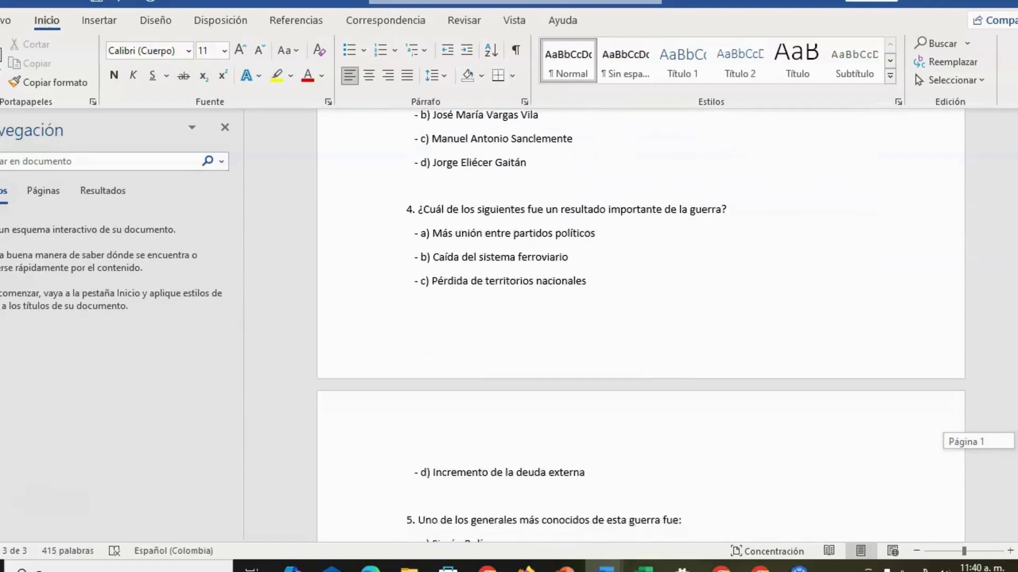
scroll(639, 329, down, 3)
scroll(640, 328, down, 3)
scroll(640, 328, down, 3)
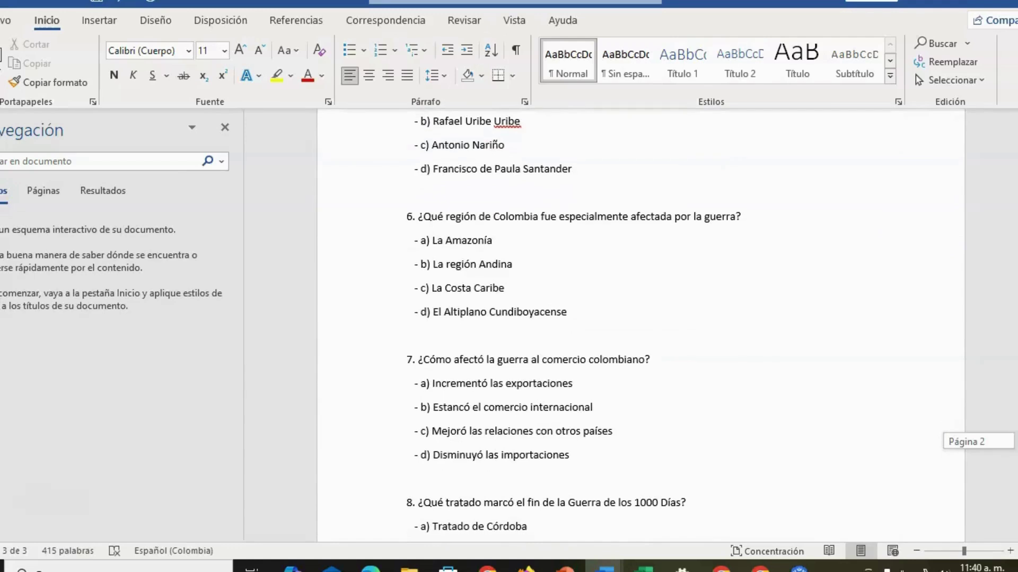
scroll(639, 328, down, 2)
scroll(640, 329, down, 3)
scroll(640, 329, down, 5)
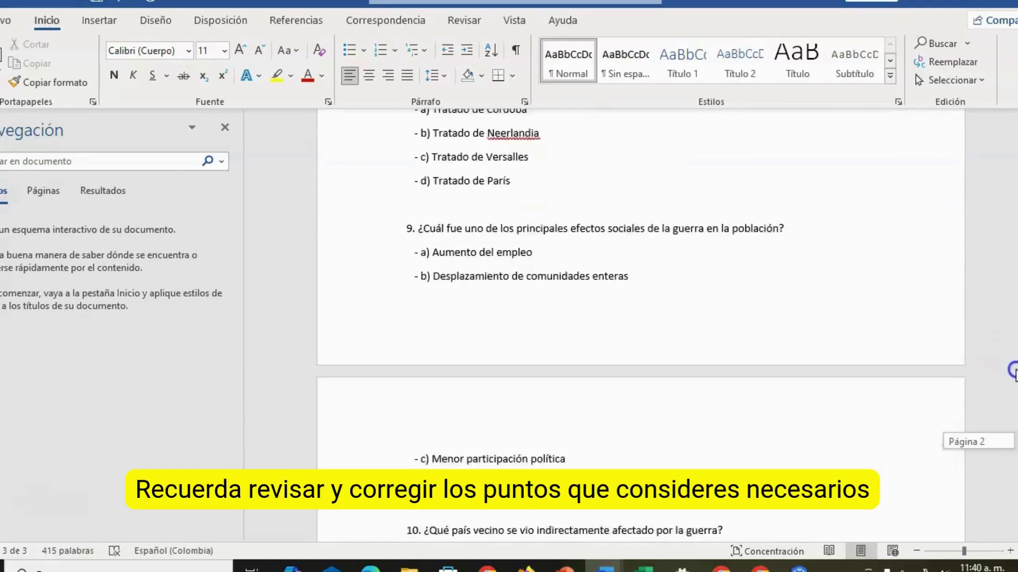
scroll(640, 328, down, 2)
scroll(640, 329, down, 1)
scroll(641, 328, down, 2)
drag(1006, 407, 1000, 458)
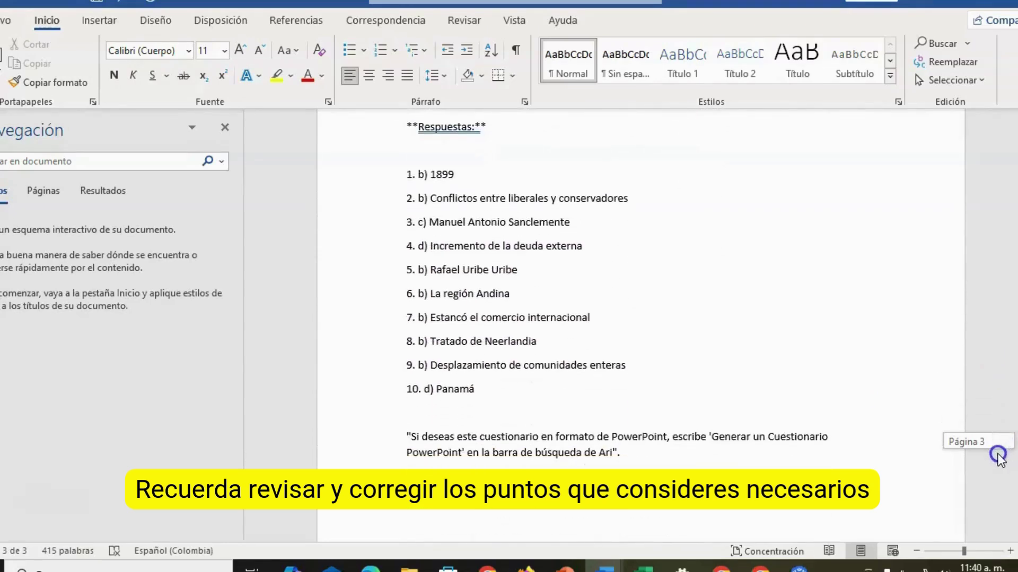